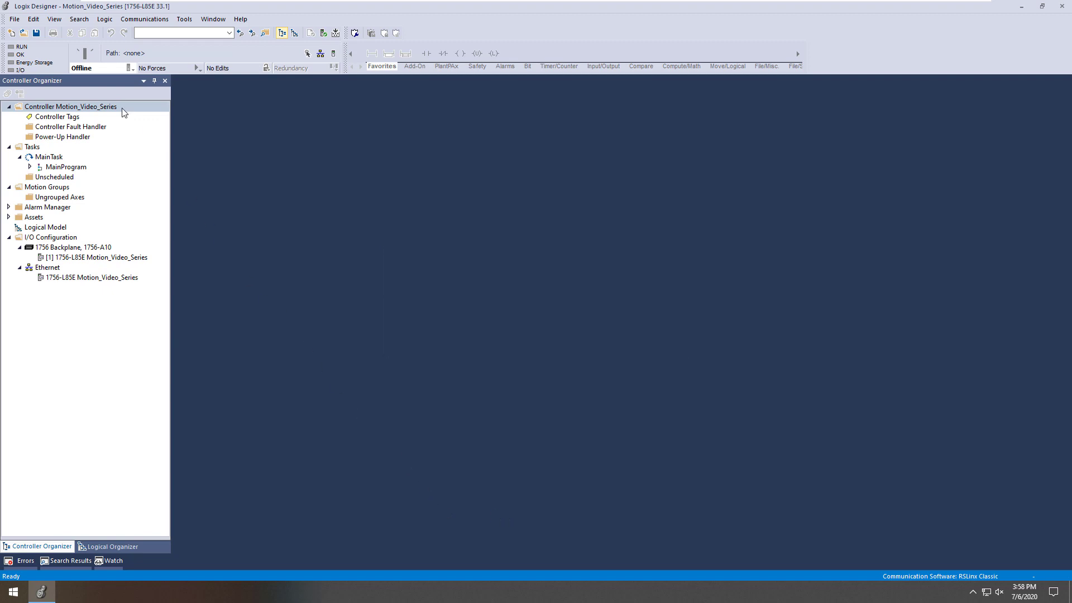
Step: Enable time synchronization in the controller's date and time properties
{"action": "left_click", "coordinate": [34, 20]}
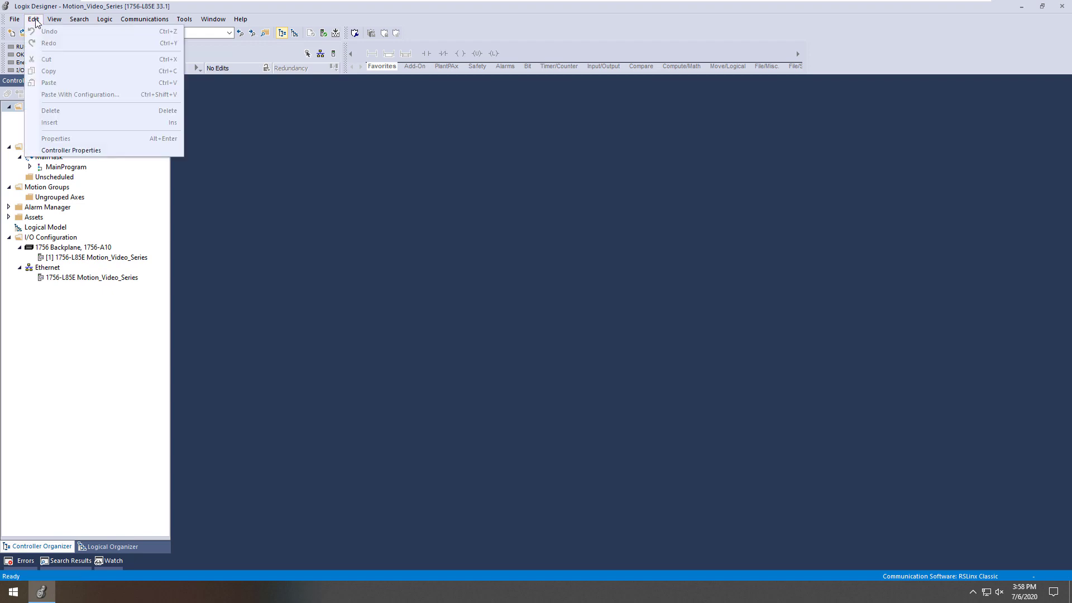
{"action": "left_click", "coordinate": [88, 150]}
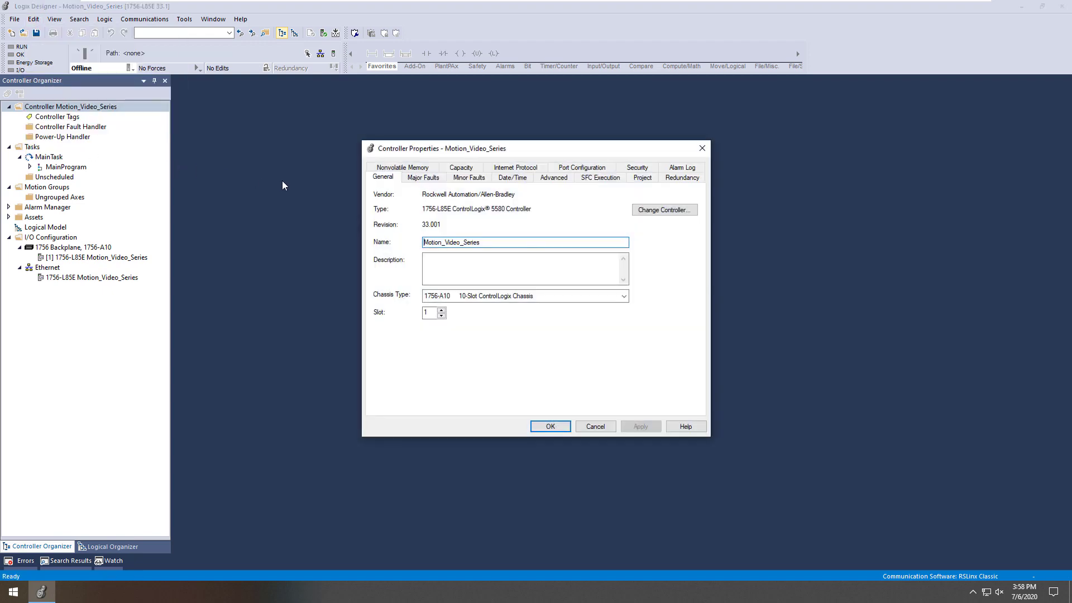
{"action": "left_click", "coordinate": [509, 179]}
{"action": "left_click", "coordinate": [378, 310]}
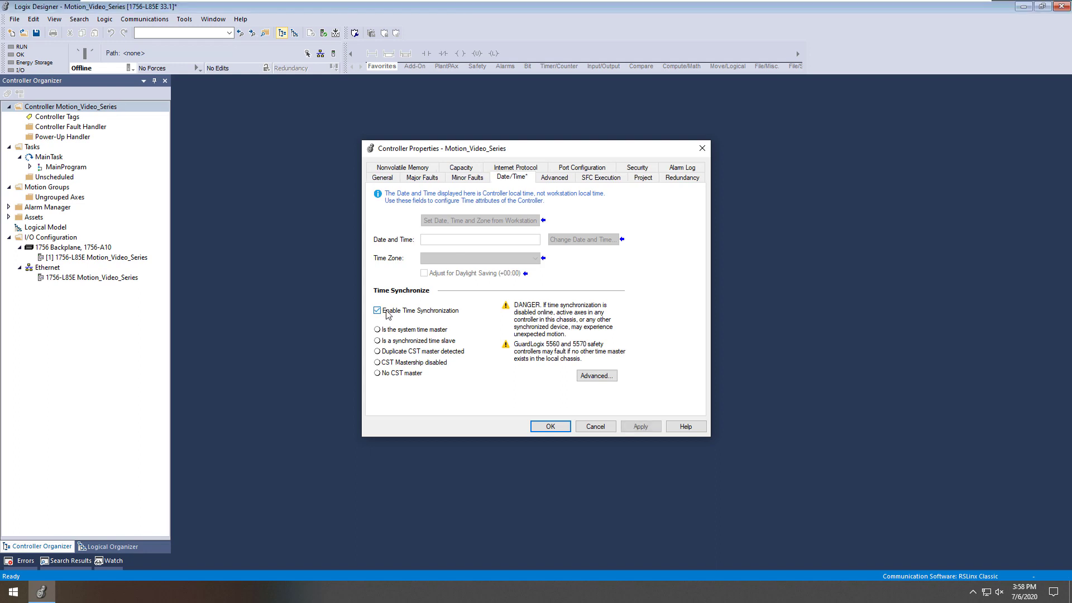
{"action": "left_click", "coordinate": [548, 426]}
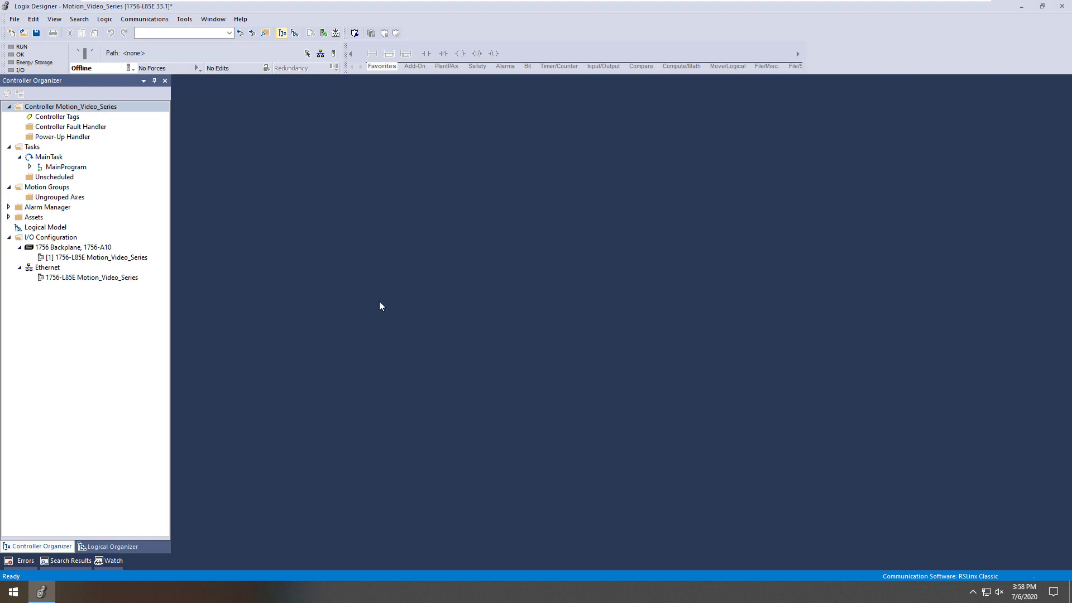
Step: Create a new motion group named Motion_Group
{"action": "right_click", "coordinate": [72, 189]}
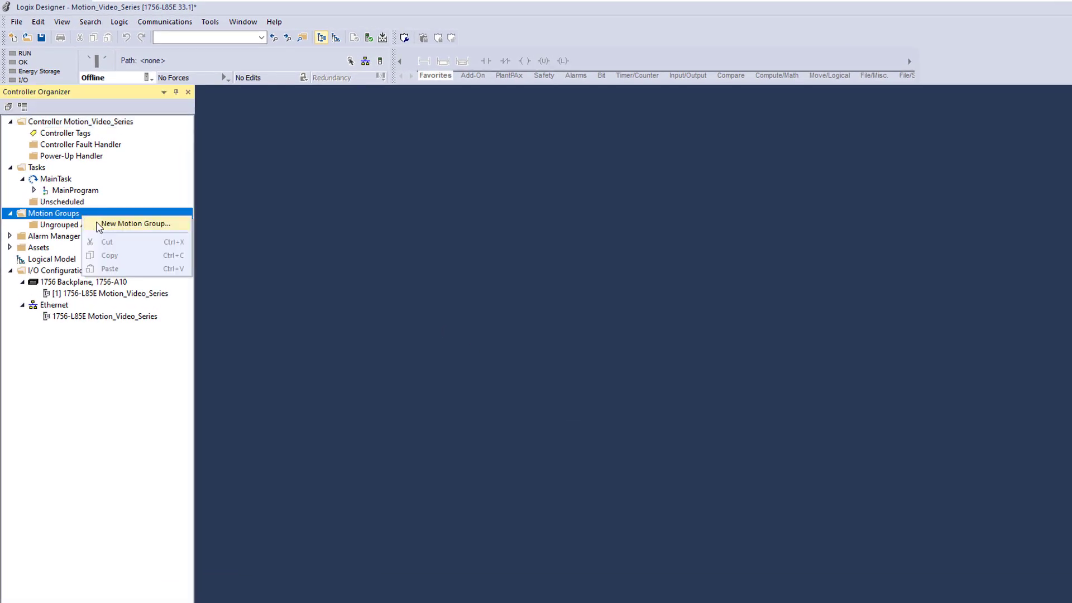
{"action": "left_click", "coordinate": [134, 224]}
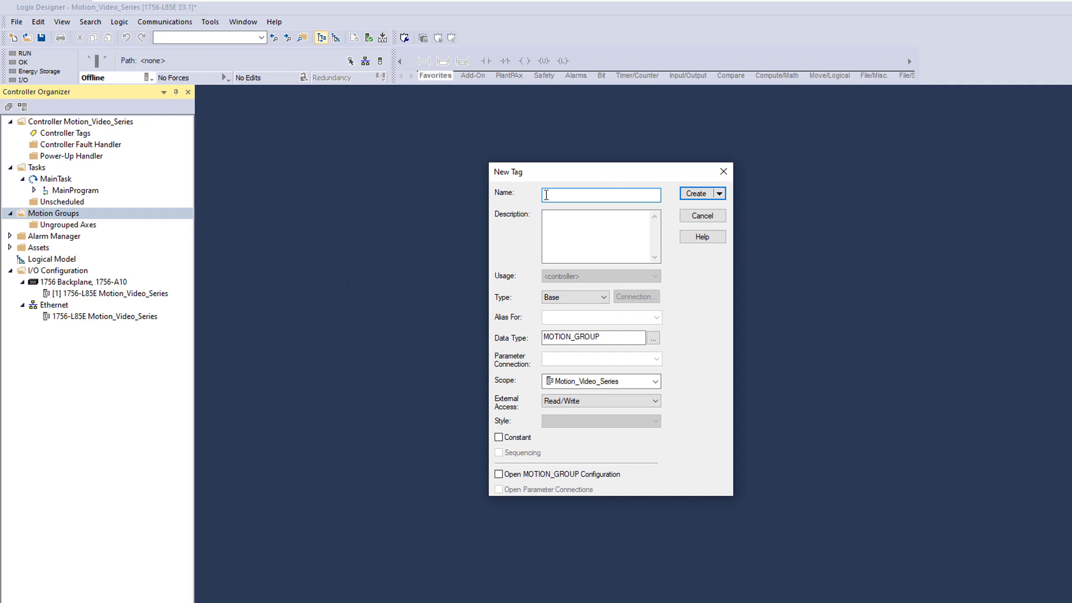
{"action": "type", "text": "Motion_Group"}
{"action": "left_click", "coordinate": [695, 194]}
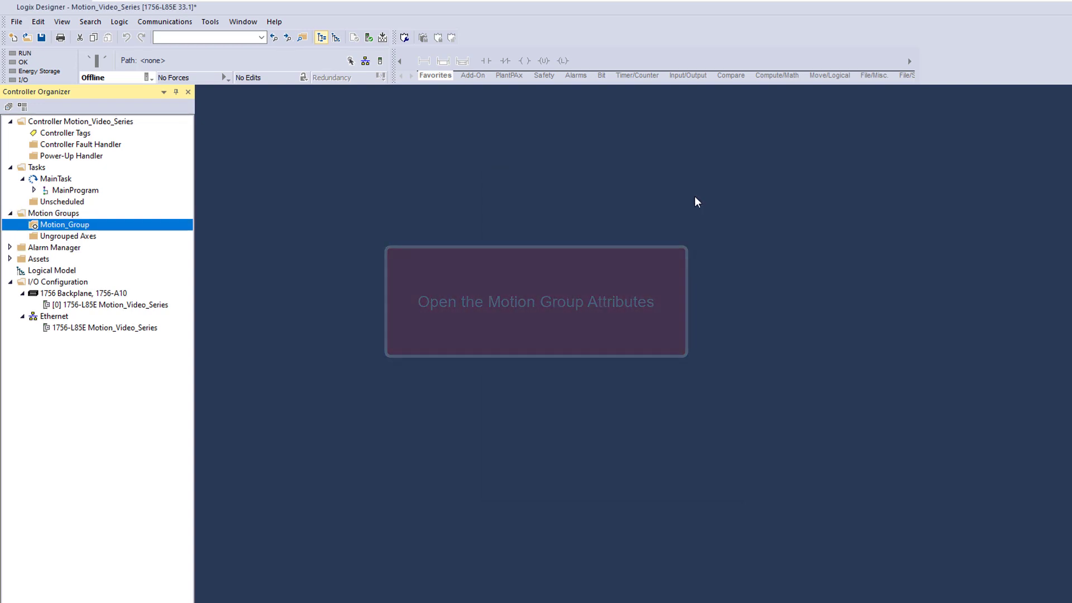
Step: Check the base update period and other attributes in the properties of Motion_Group
{"action": "right_click", "coordinate": [131, 229]}
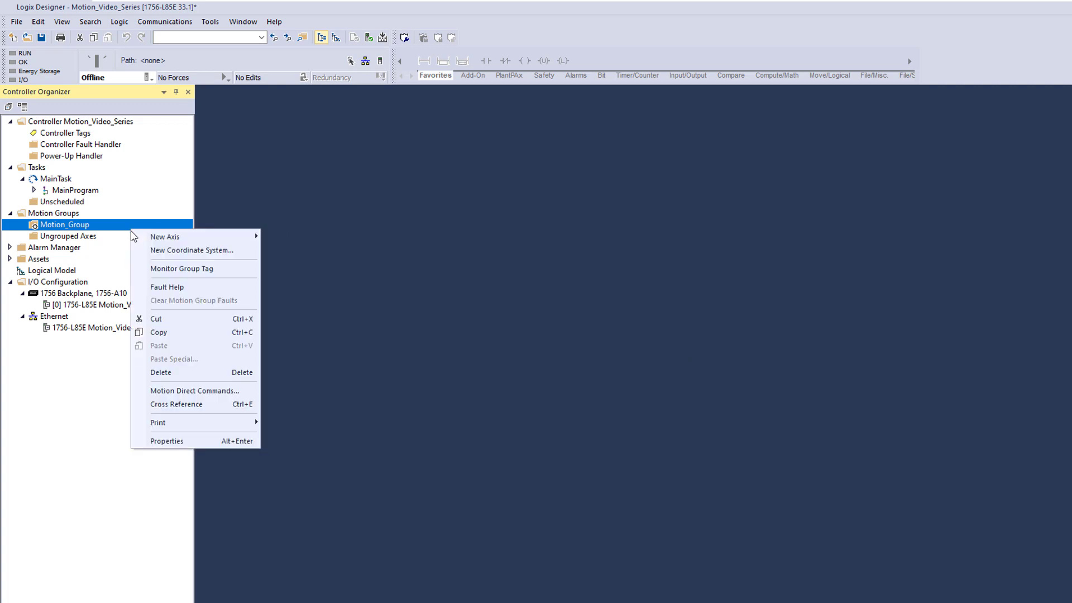
{"action": "left_click", "coordinate": [176, 445]}
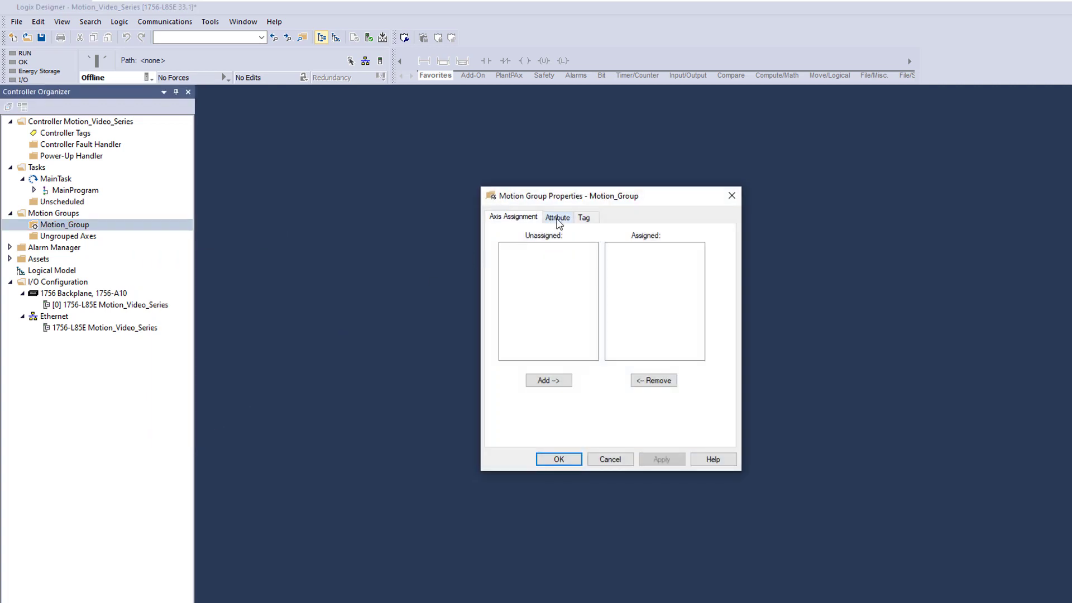
{"action": "left_click", "coordinate": [557, 217]}
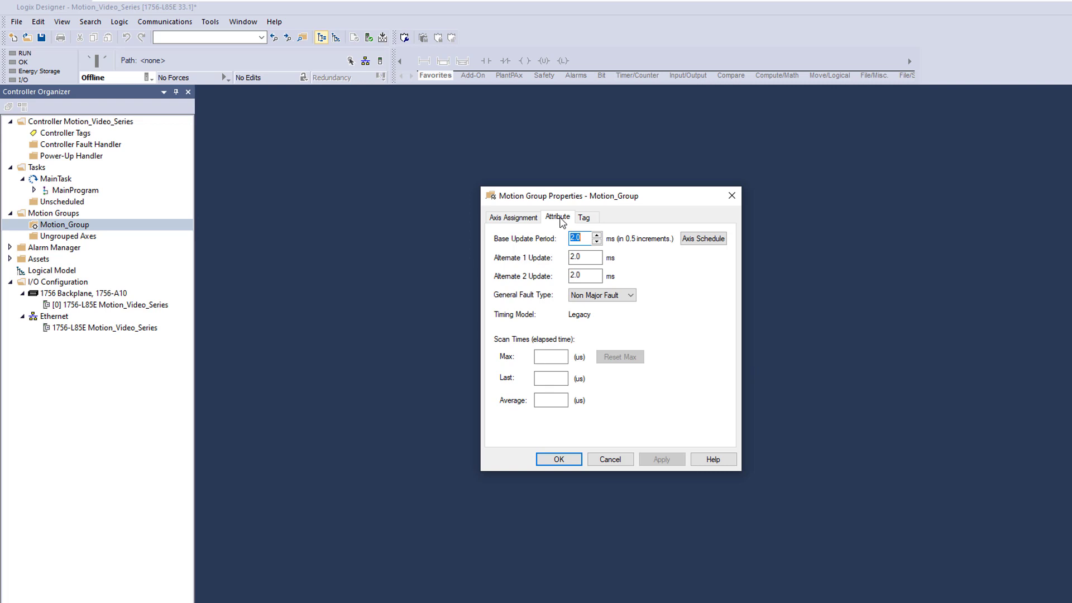
{"action": "left_click", "coordinate": [556, 459]}
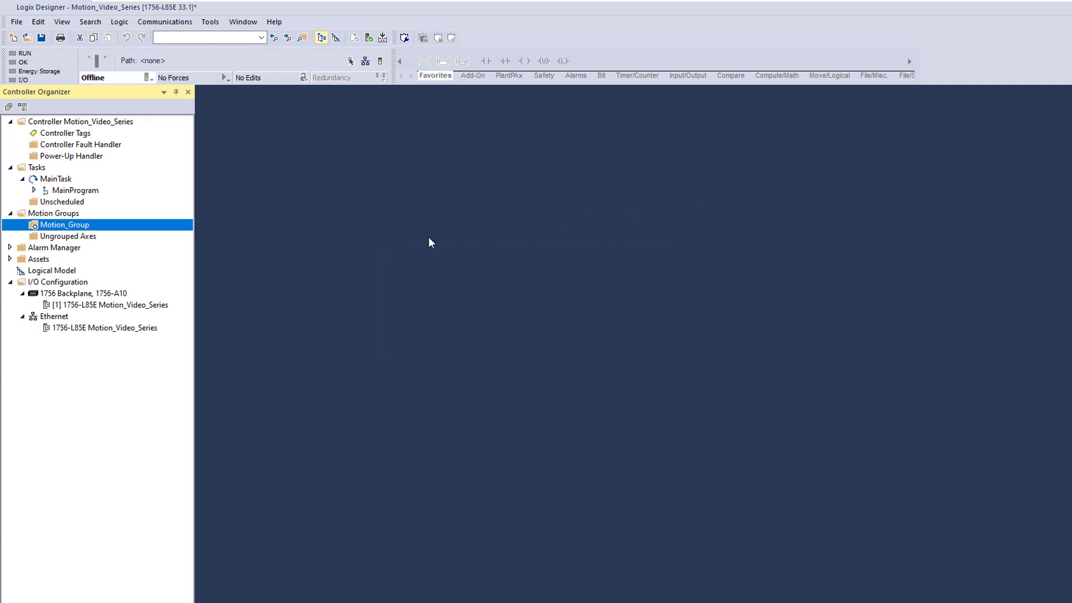
Step: Search the module catalog for Kinetix 5300 and create a 2198-C1004-ERS module under Ethernet, with Close on Create enabled
{"action": "right_click", "coordinate": [88, 317]}
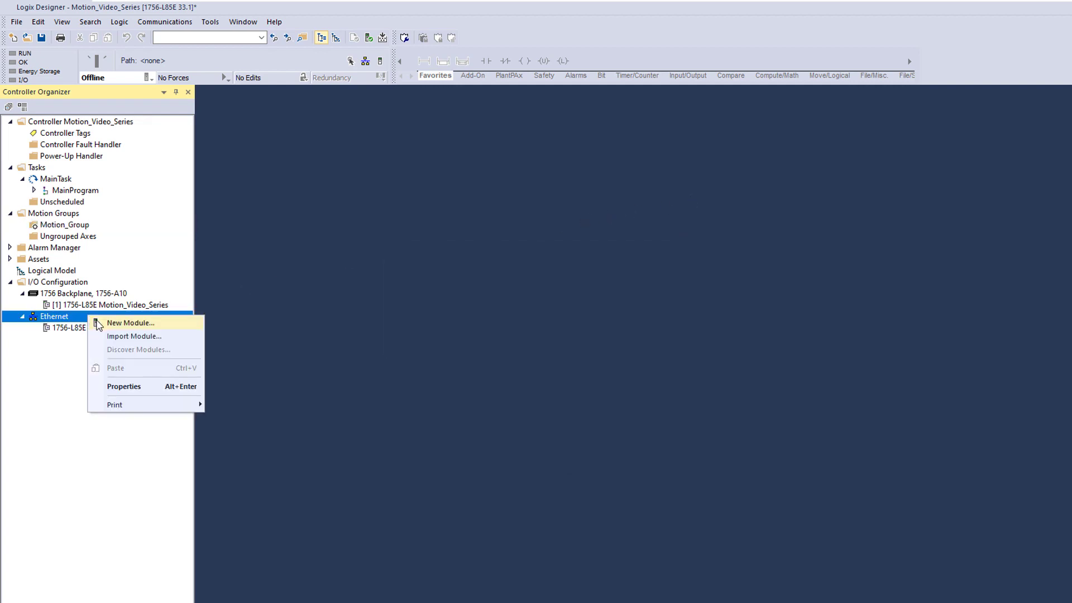
{"action": "left_click", "coordinate": [98, 324]}
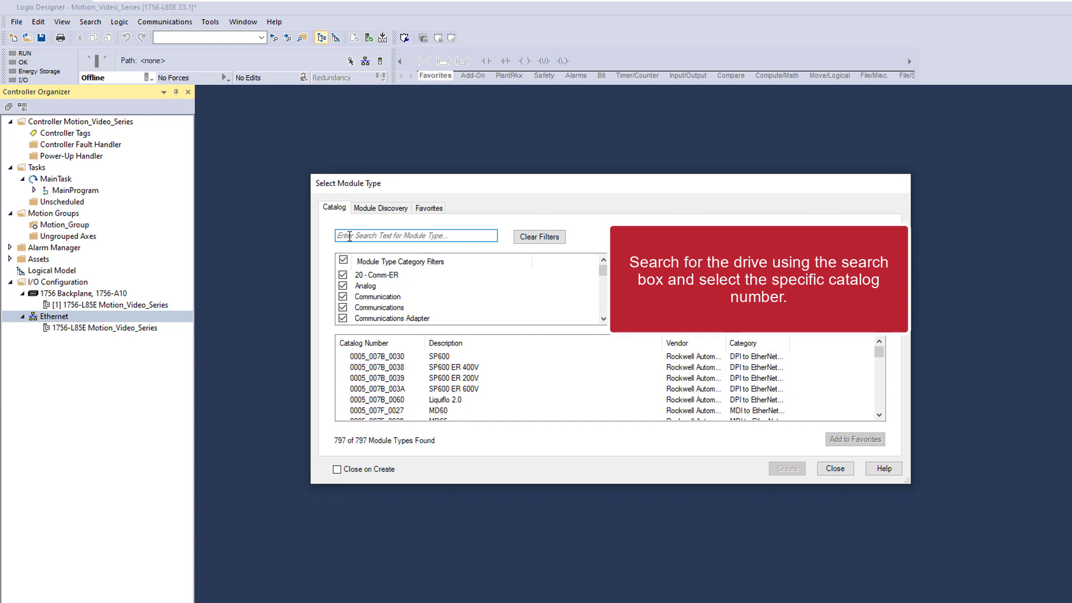
{"action": "type", "text": "Kinetix 5300"}
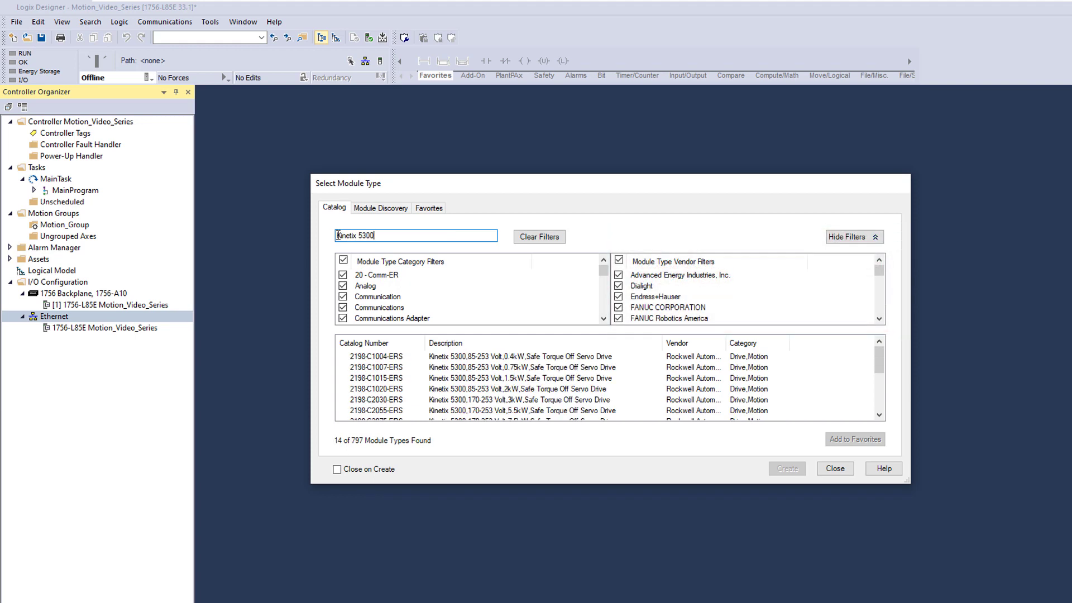
{"action": "left_click", "coordinate": [424, 356]}
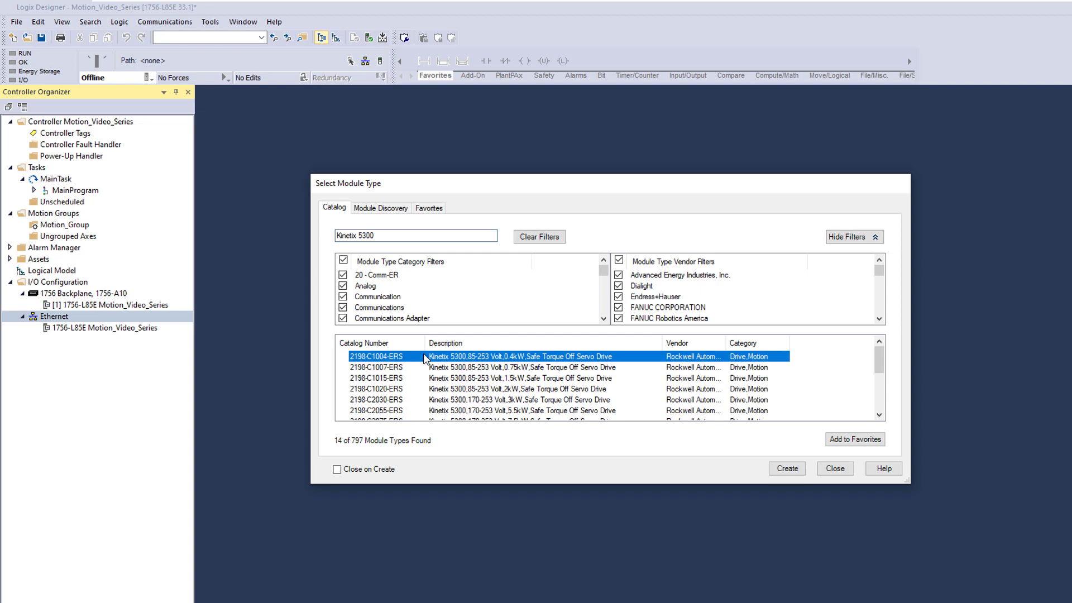
{"action": "left_click", "coordinate": [337, 470]}
{"action": "left_click", "coordinate": [794, 470]}
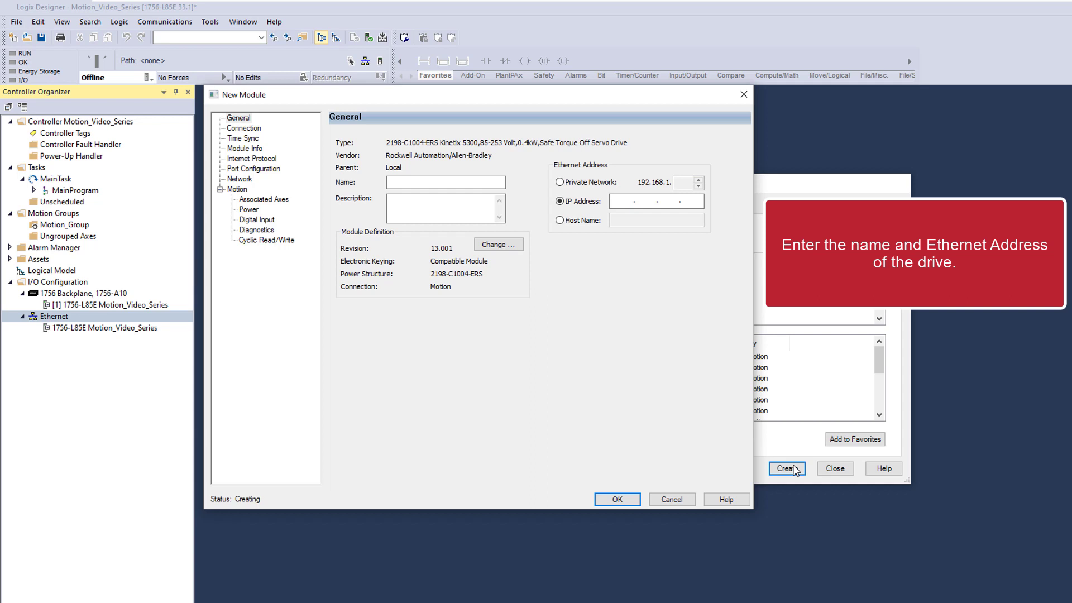
Step: Name the new drive module Kinetix_5300_Drive and give it the IP address 192.168.1.21
{"action": "left_click", "coordinate": [393, 184]}
{"action": "type", "text": "Kinetix_5300_Drive"}
{"action": "left_click", "coordinate": [618, 201]}
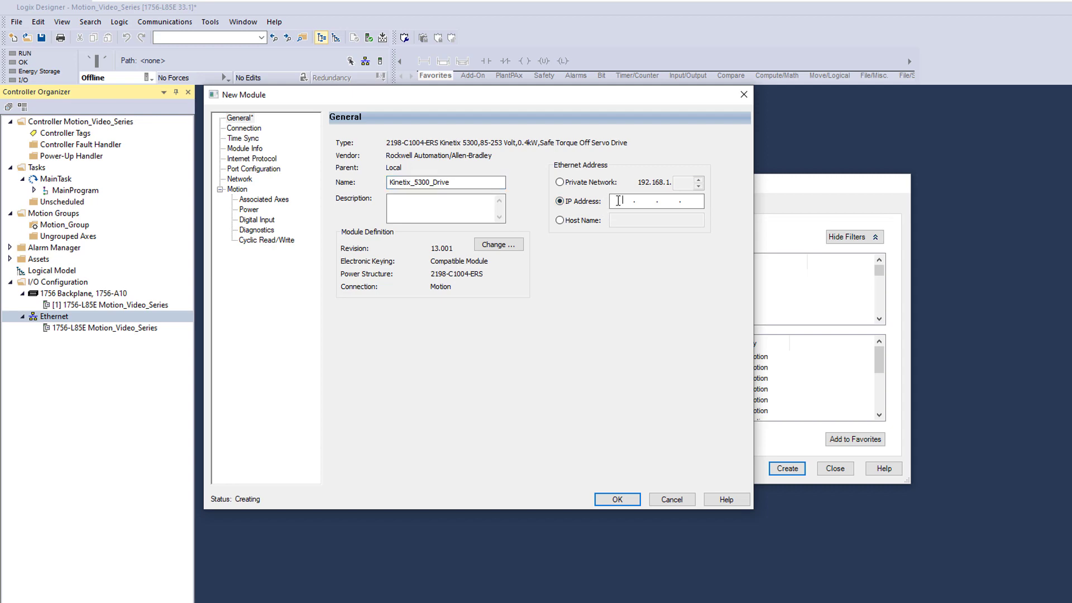
{"action": "type", "text": "192.168.1.21"}
{"action": "left_click", "coordinate": [618, 499]}
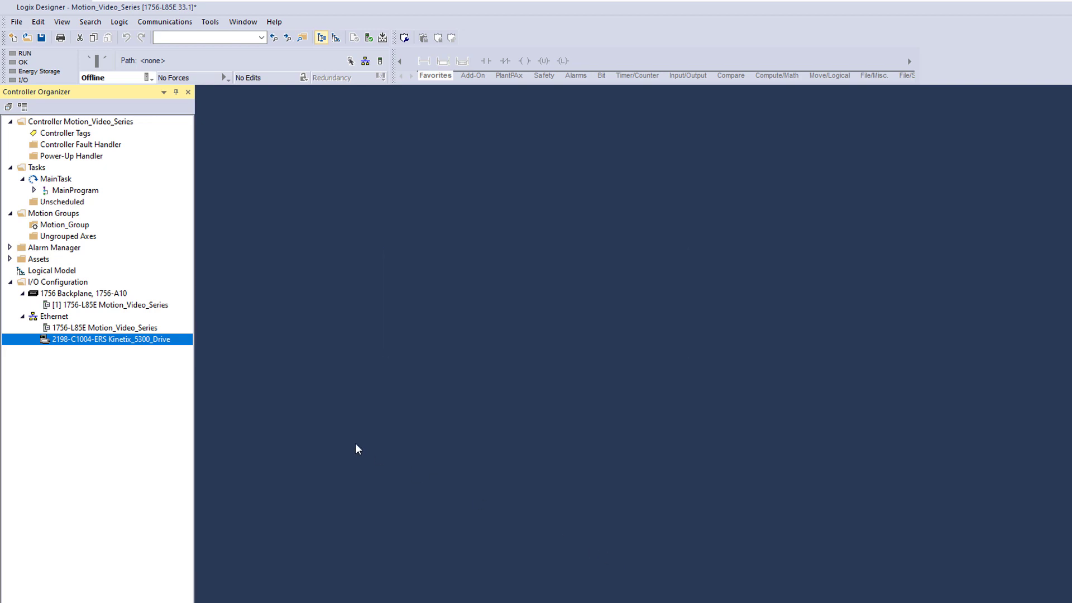
Step: In the Kinetix_5300_Drive power properties, keep the voltage at 200-240 VAC and set AC Input Phasing to Single Phase
{"action": "right_click", "coordinate": [137, 343]}
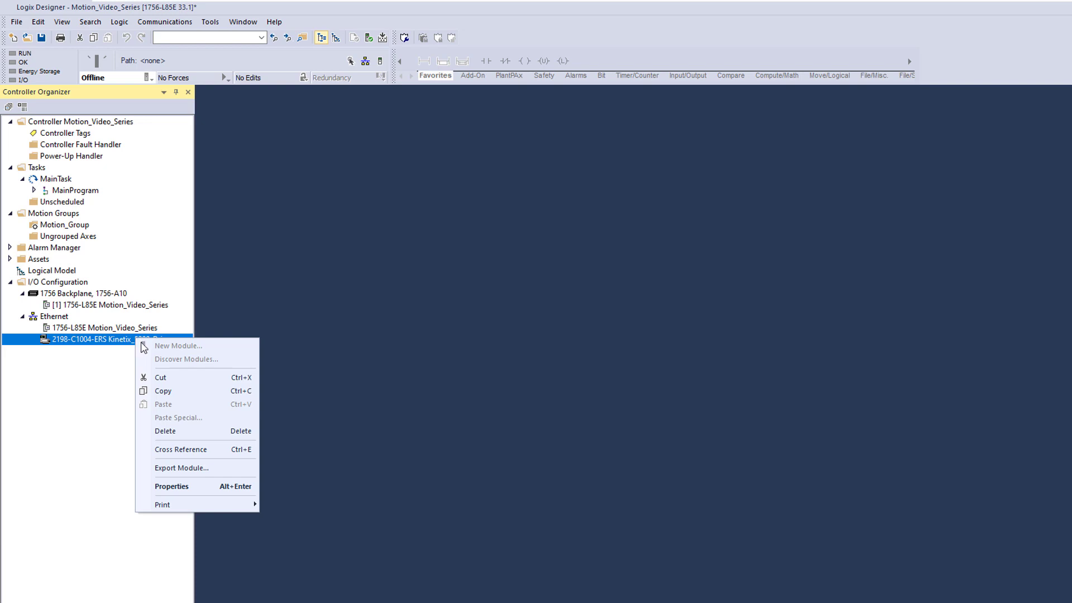
{"action": "left_click", "coordinate": [186, 492]}
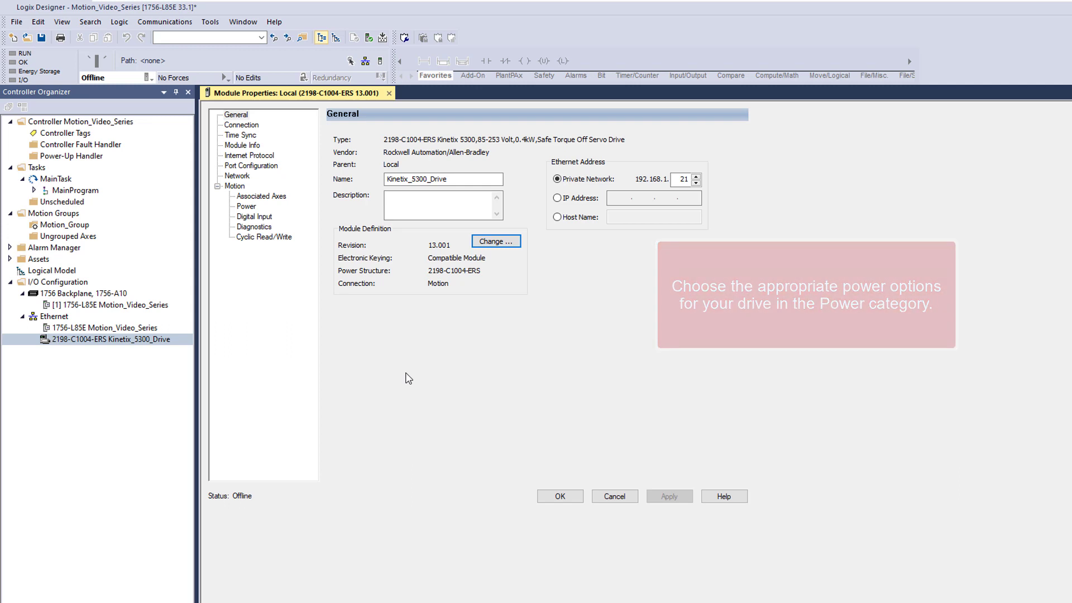
{"action": "left_click", "coordinate": [246, 208]}
{"action": "left_click", "coordinate": [558, 170]}
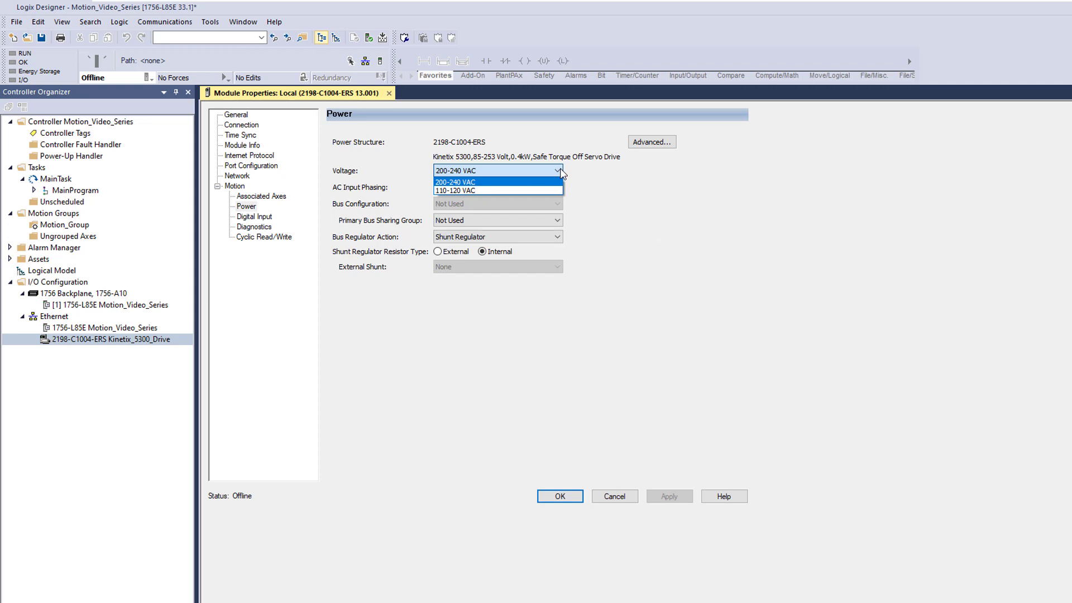
{"action": "left_click", "coordinate": [561, 175]}
{"action": "left_click", "coordinate": [558, 188]}
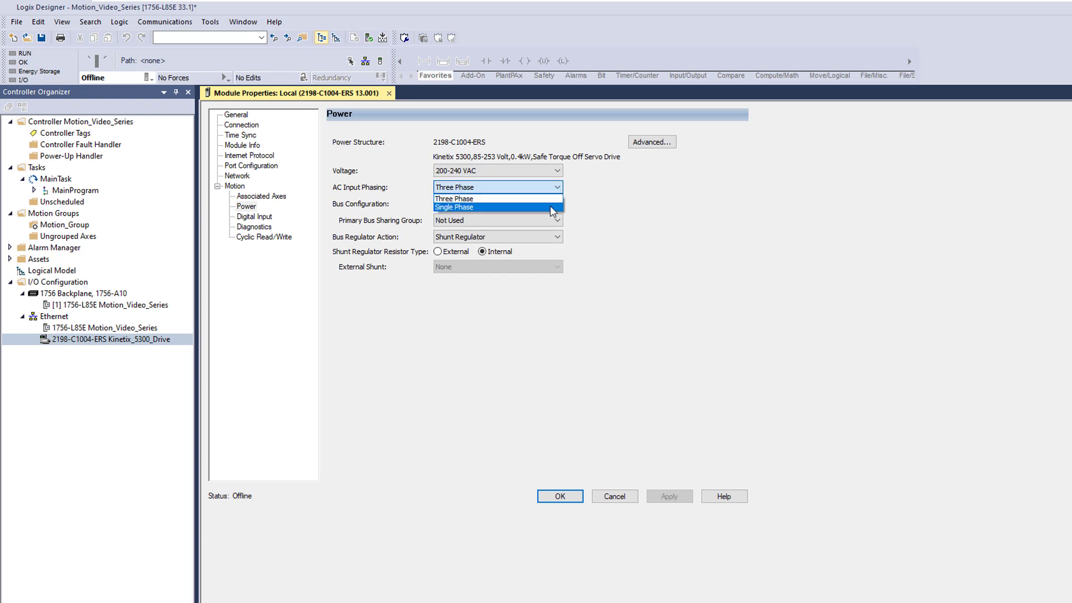
{"action": "left_click", "coordinate": [552, 208]}
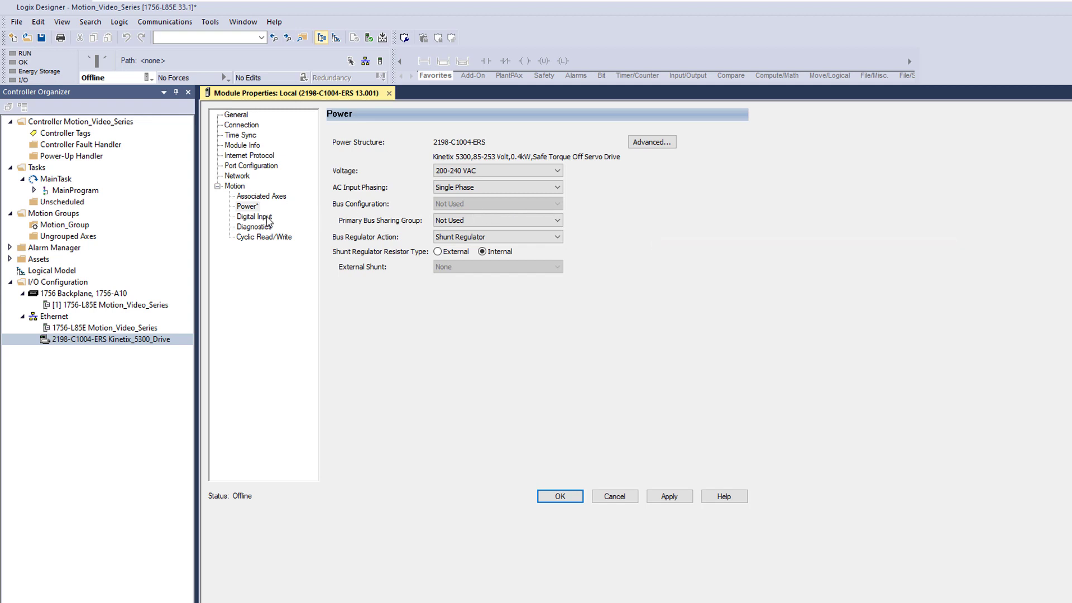
Step: Review the drive's Digital Input 1 options without changing them, and apply the module property changes
{"action": "left_click", "coordinate": [266, 217]}
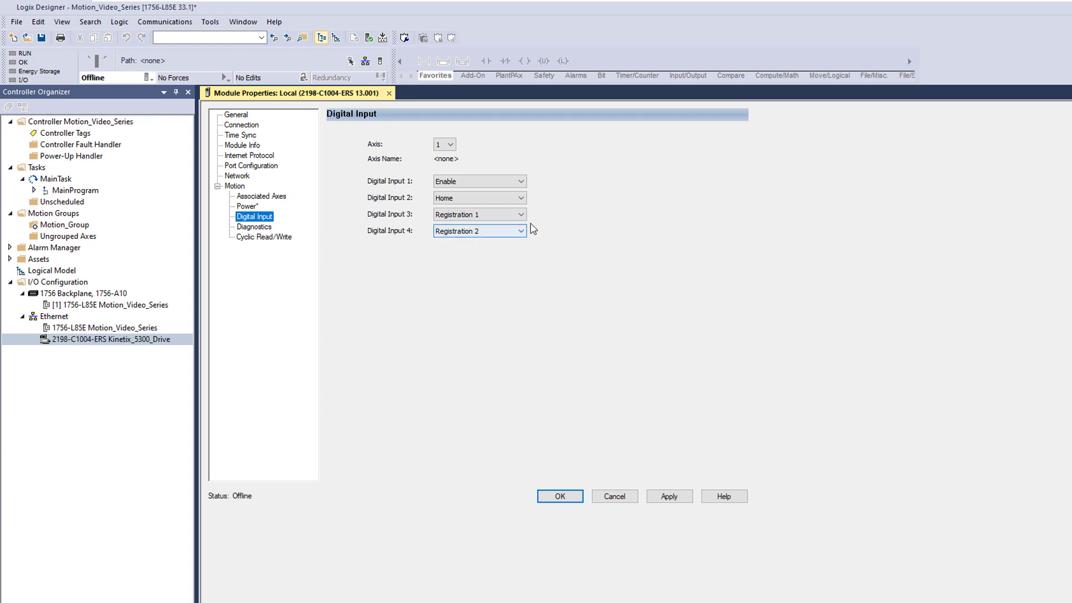
{"action": "left_click", "coordinate": [520, 182]}
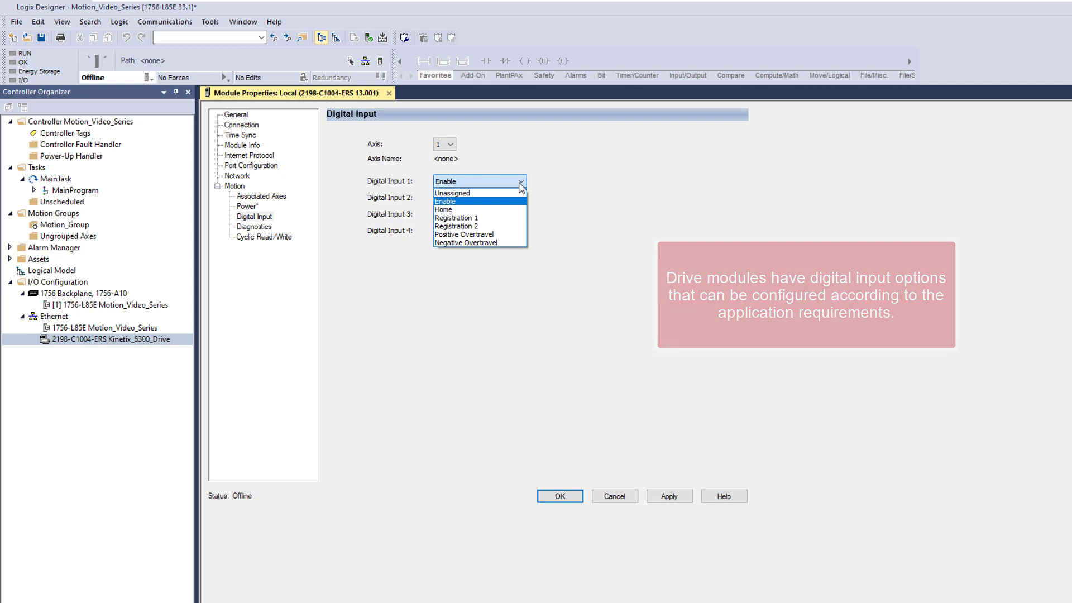
{"action": "left_click", "coordinate": [520, 186]}
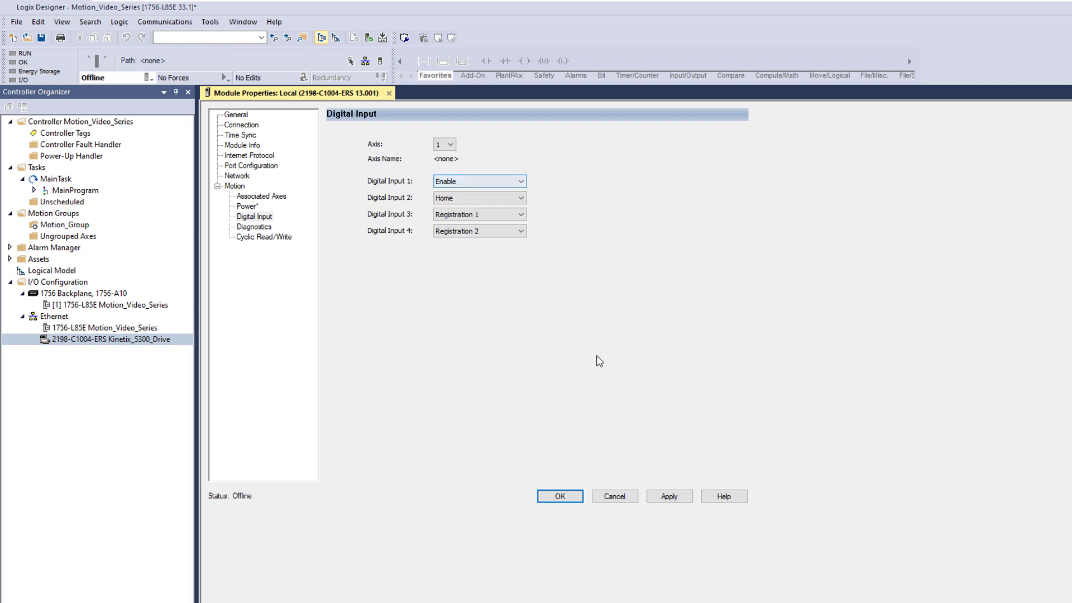
{"action": "left_click", "coordinate": [672, 497]}
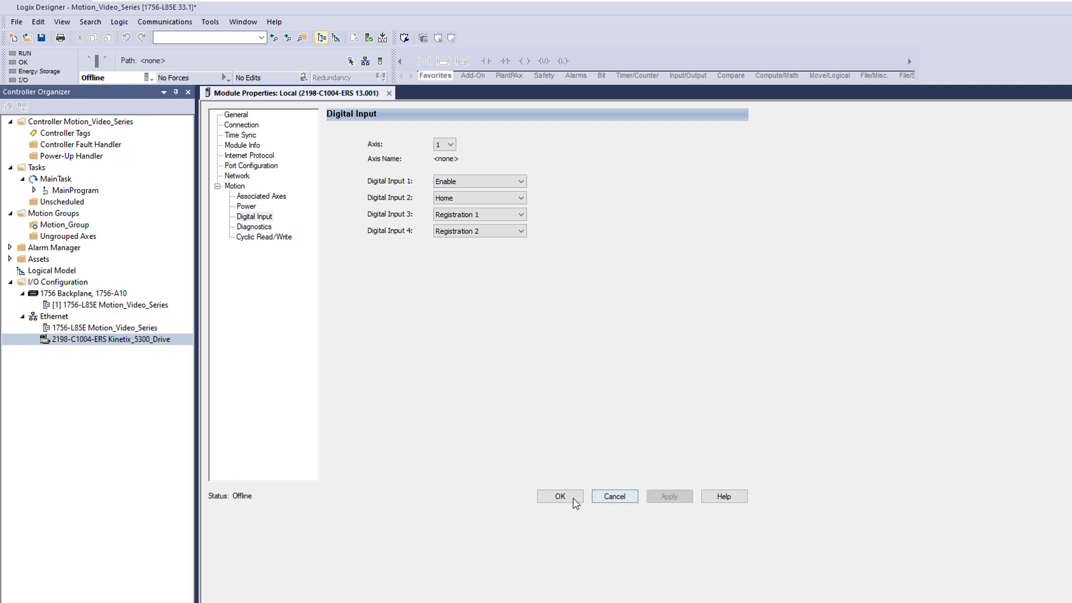
{"action": "left_click", "coordinate": [572, 499]}
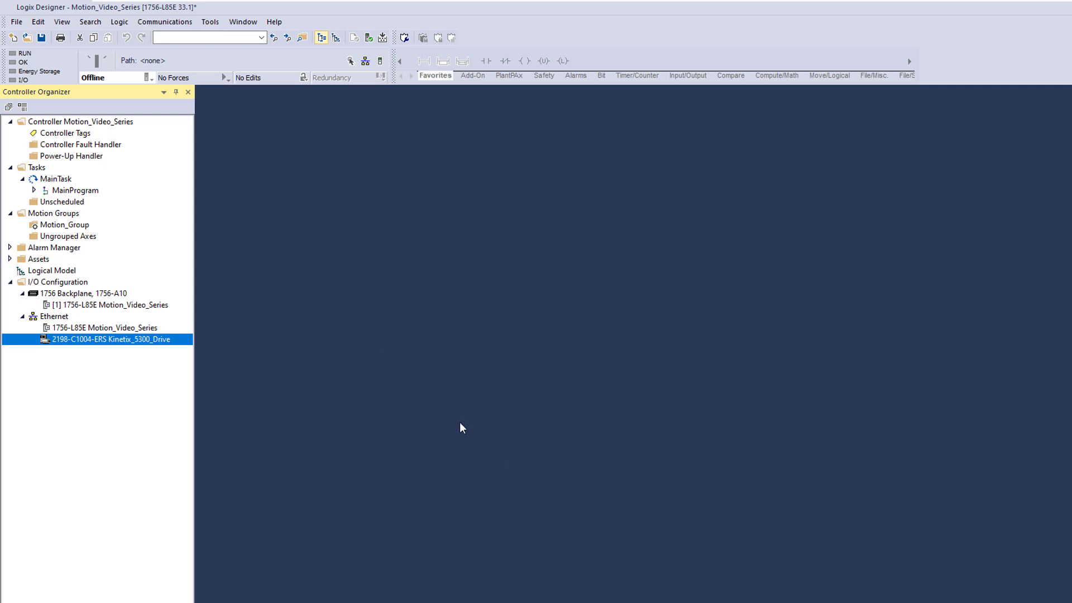
Step: Add an AXIS_CIP_DRIVE axis named Demonstration_Motor to Motion_Group, with its configuration set to open on creation
{"action": "right_click", "coordinate": [99, 225]}
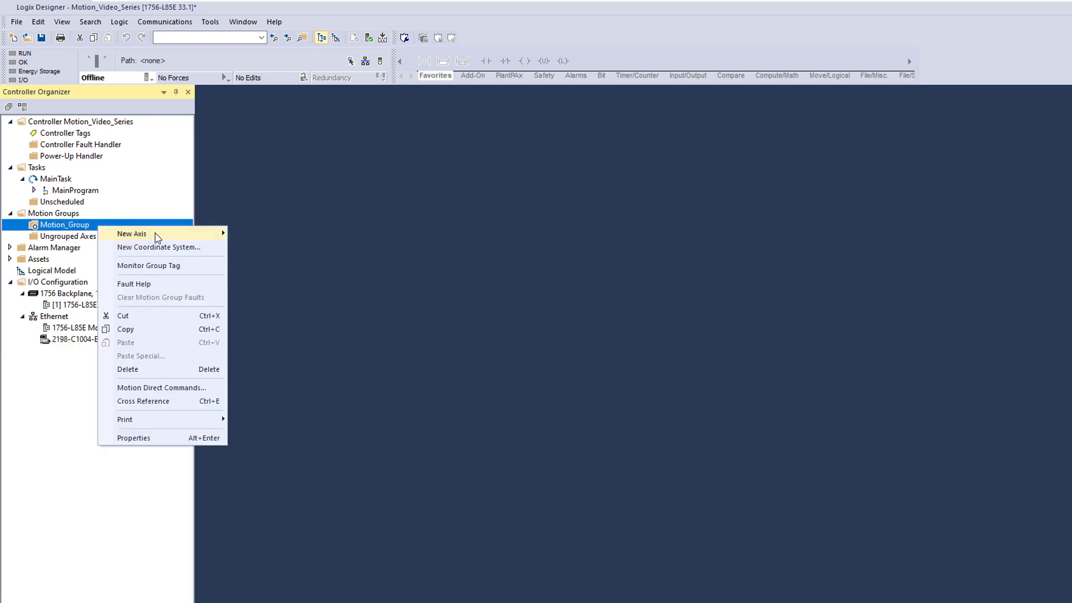
{"action": "mouse_move", "coordinate": [218, 239]}
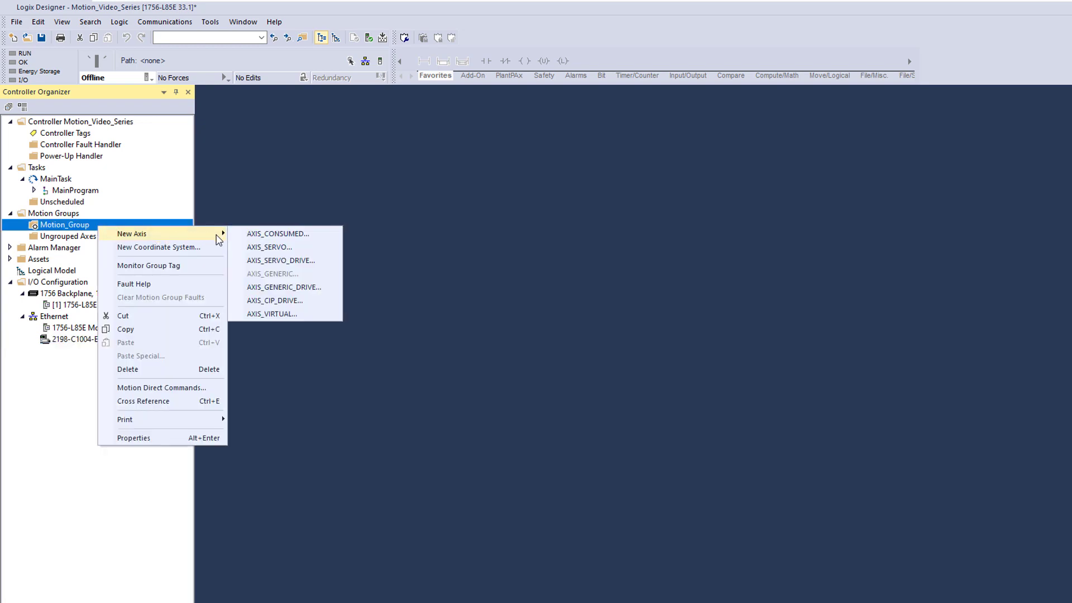
{"action": "left_click", "coordinate": [317, 308]}
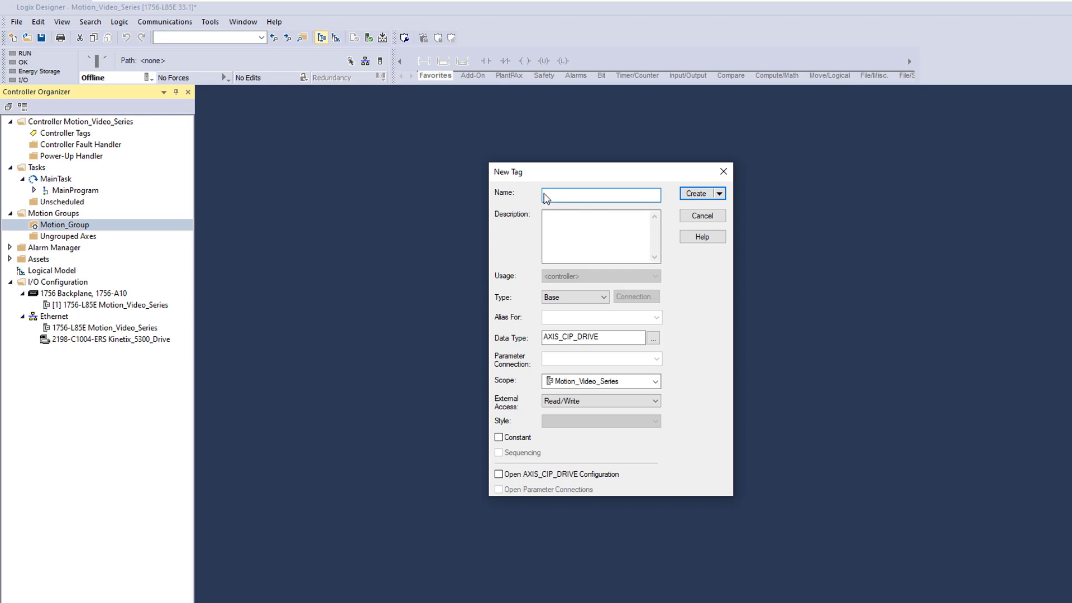
{"action": "type", "text": "Demonstration_Motor"}
{"action": "left_click", "coordinate": [501, 475]}
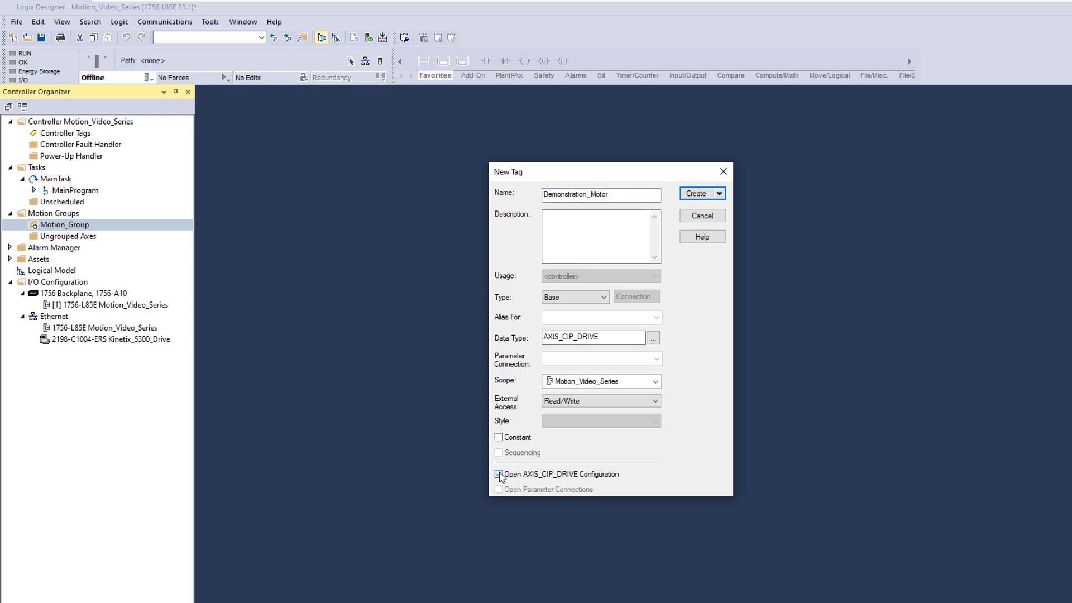
{"action": "left_click", "coordinate": [692, 198]}
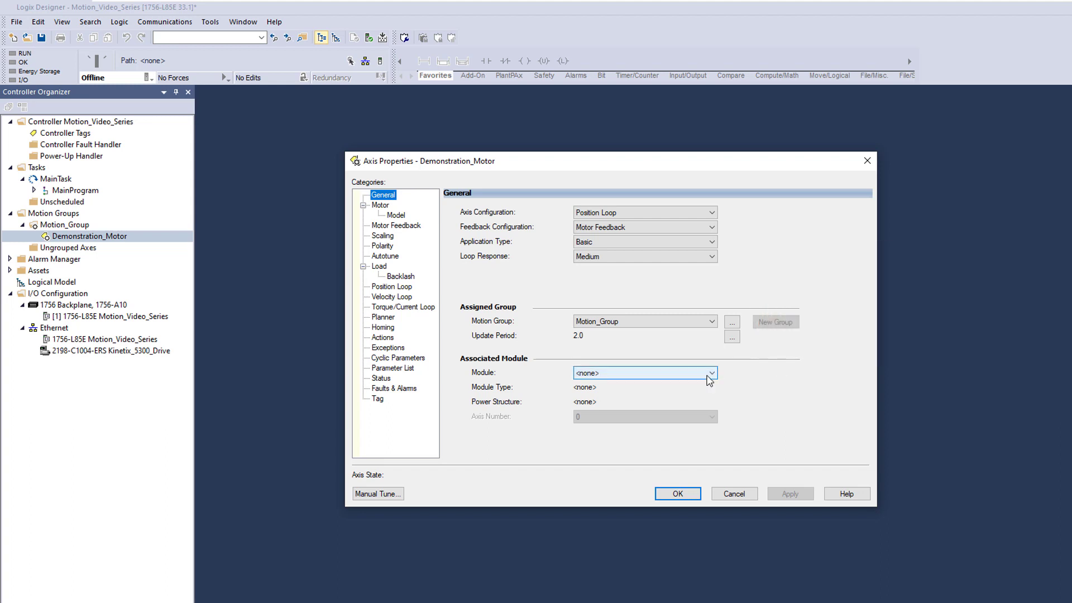
Step: Associate the Demonstration_Motor axis with the Kinetix_5300_Drive module and apply the change
{"action": "left_click", "coordinate": [711, 378]}
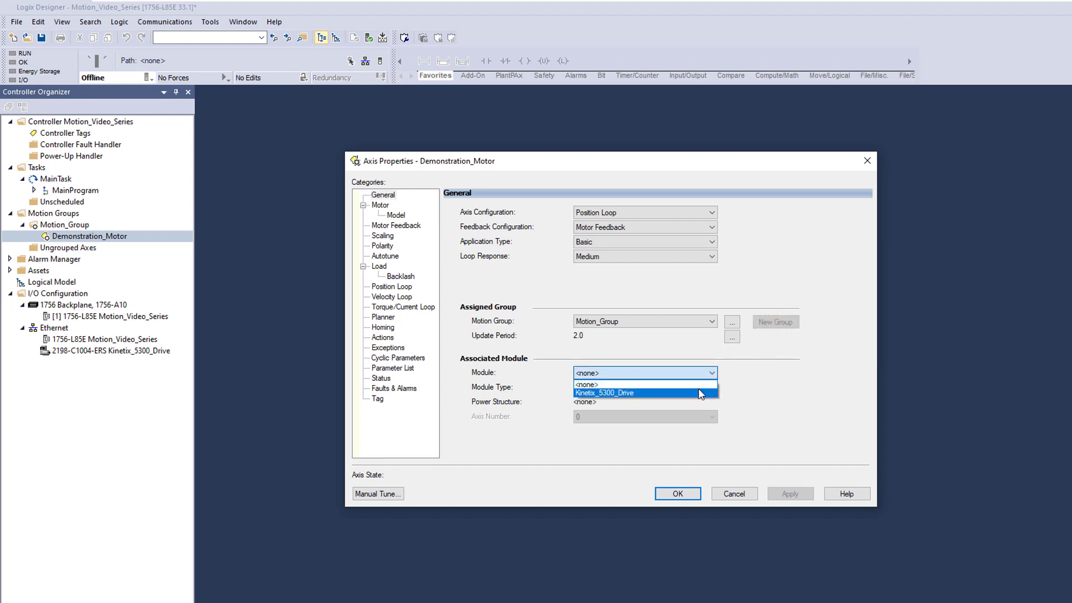
{"action": "left_click", "coordinate": [701, 394]}
{"action": "left_click", "coordinate": [779, 493]}
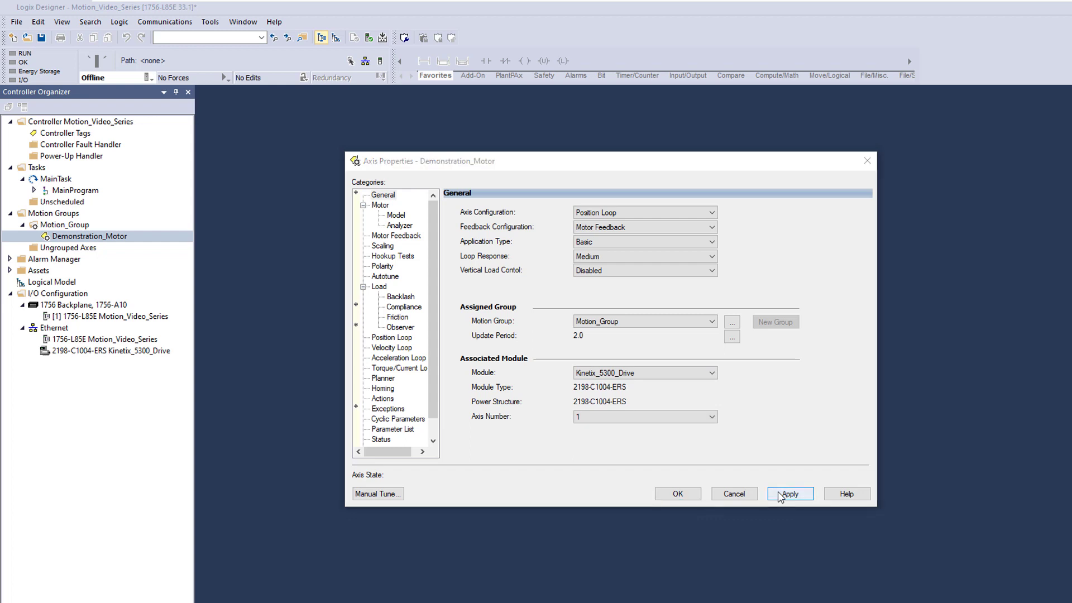
Step: Set the Demonstration_Motor axis's motor data source to Catalog Number and select motor TLP-A046-005-Dxxx2x from the catalog
{"action": "left_click", "coordinate": [609, 374]}
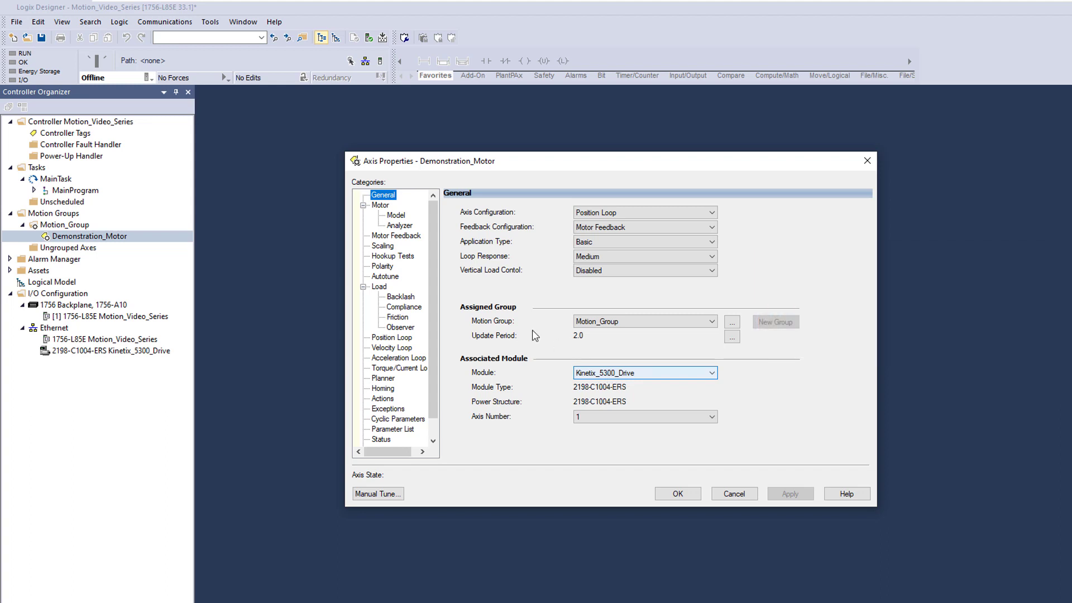
{"action": "left_click", "coordinate": [381, 207]}
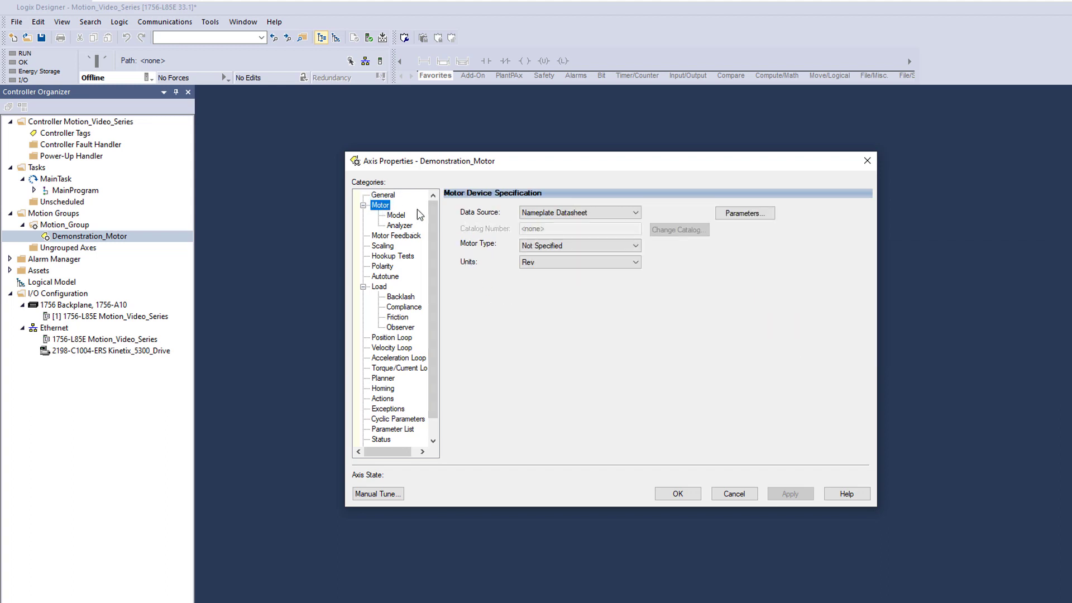
{"action": "left_click", "coordinate": [638, 215]}
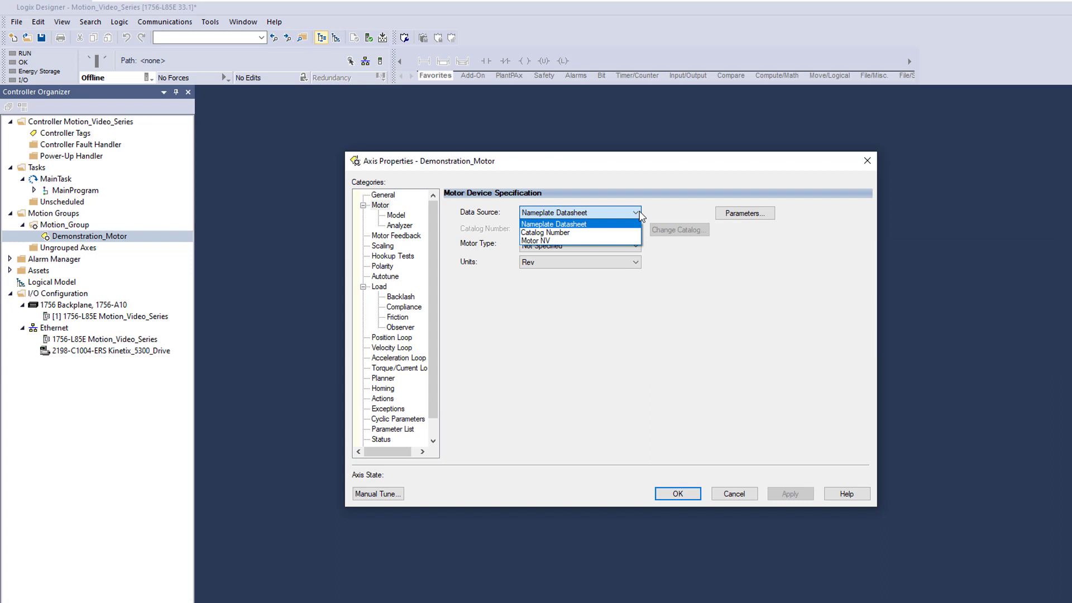
{"action": "left_click", "coordinate": [629, 233]}
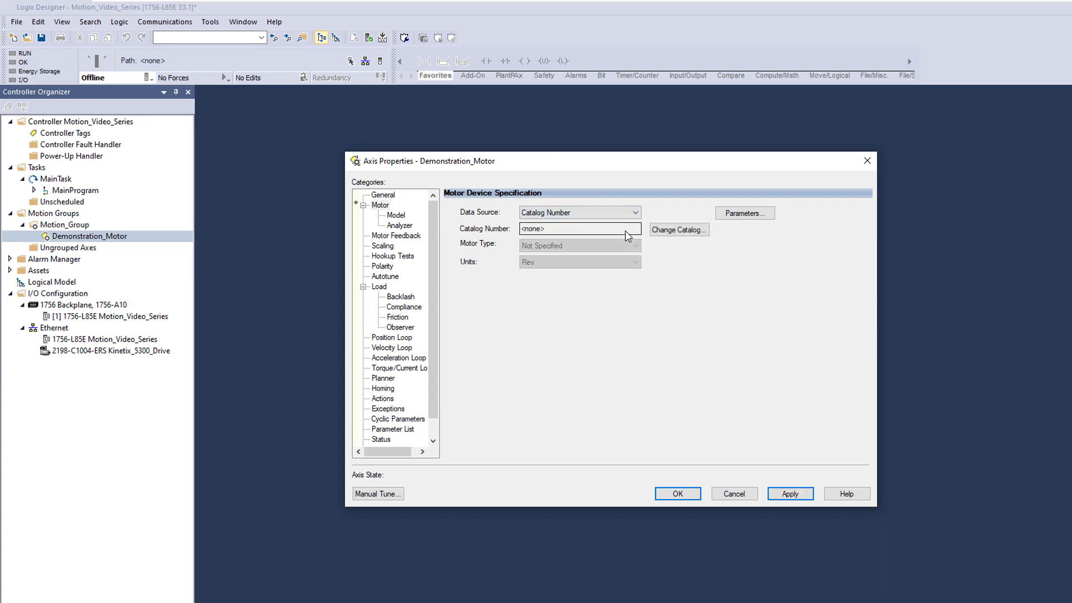
{"action": "left_click", "coordinate": [676, 233]}
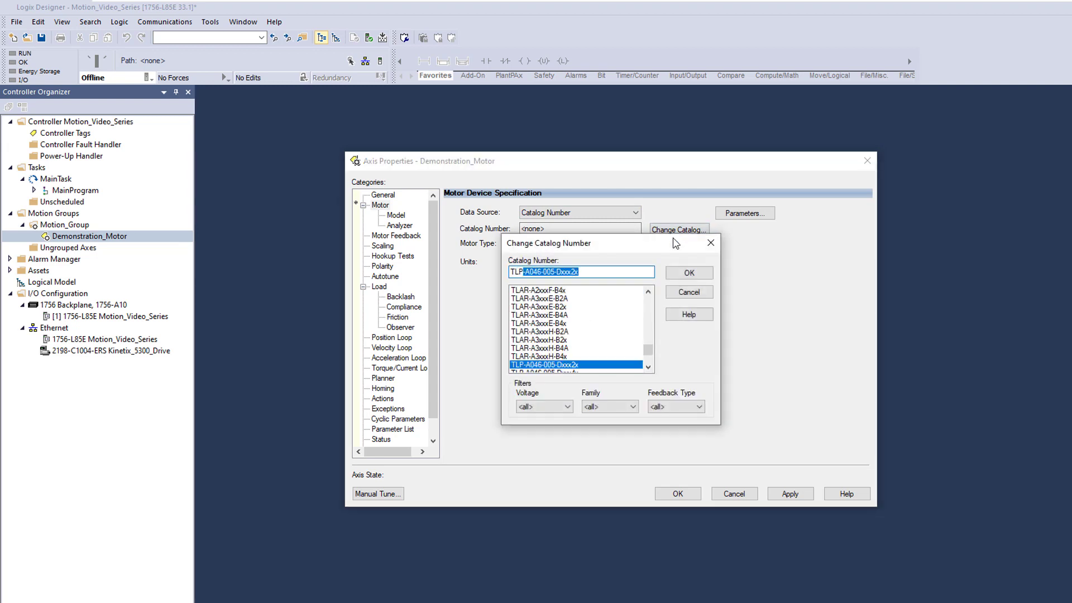
{"action": "left_click", "coordinate": [648, 367]}
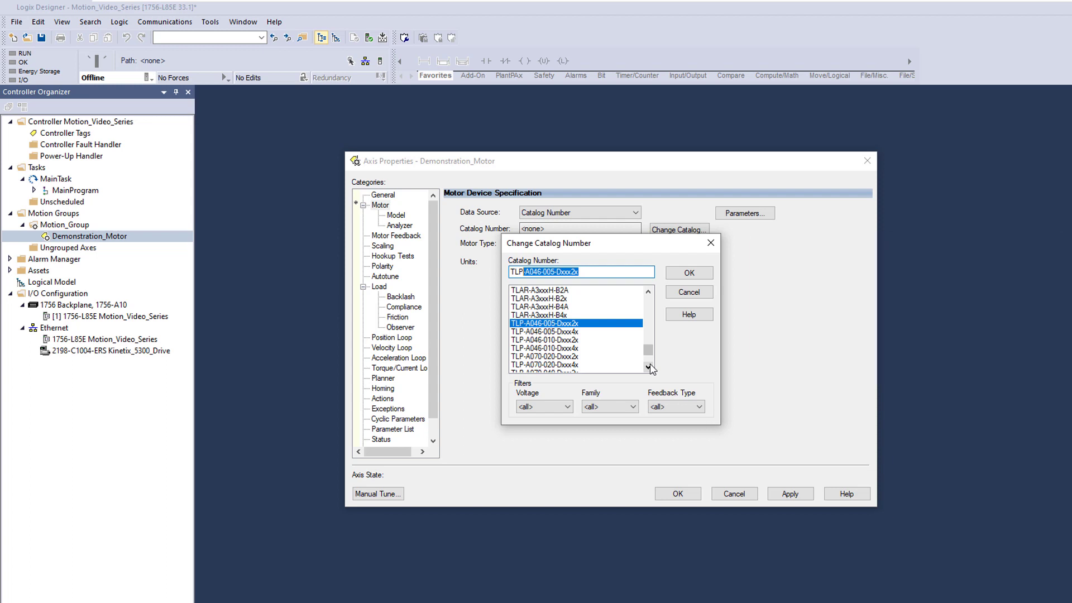
{"action": "left_click", "coordinate": [690, 276]}
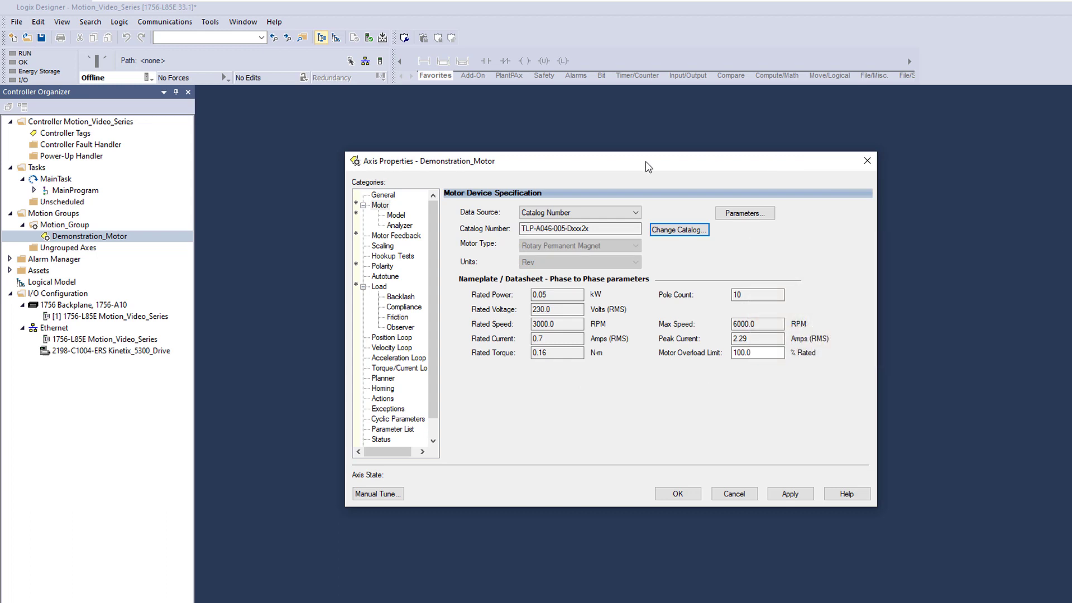
Step: Review the axis's Motor Feedback device specification without changing it, and accept the axis properties
{"action": "left_click", "coordinate": [391, 238]}
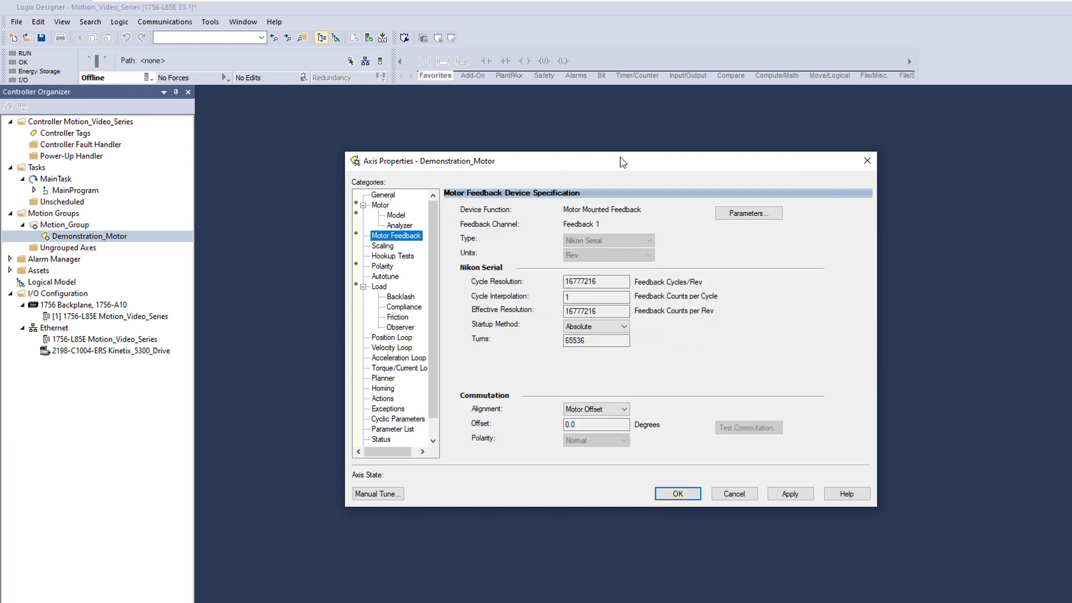
{"action": "left_click", "coordinate": [677, 493]}
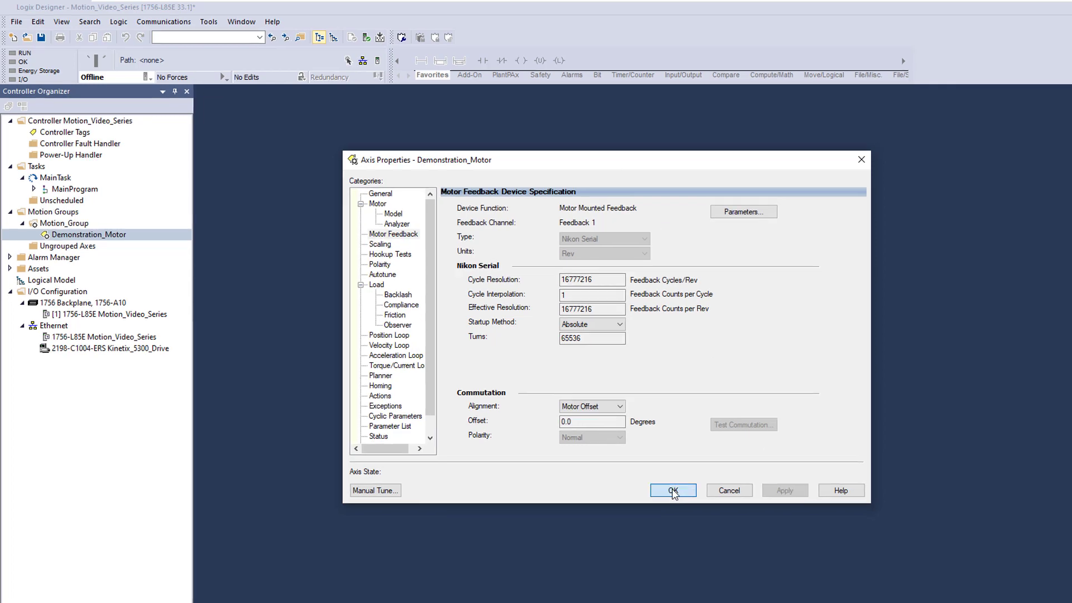